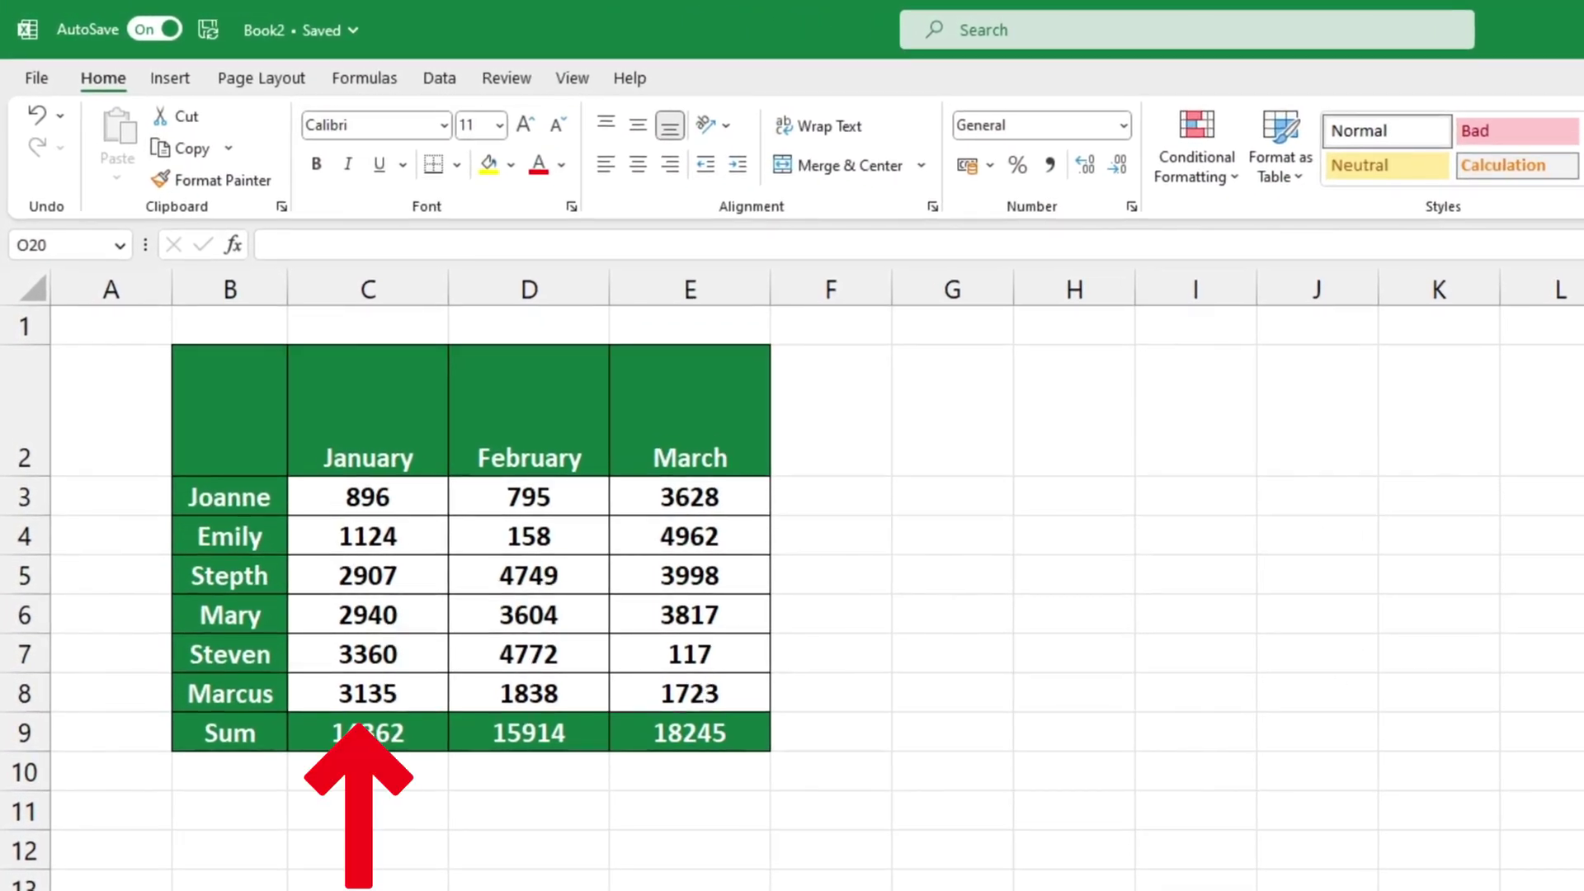
Step: Select the January–March headers in C2:E2 and switch them from counterclockwise to vertical text
drag(335, 392, 661, 397)
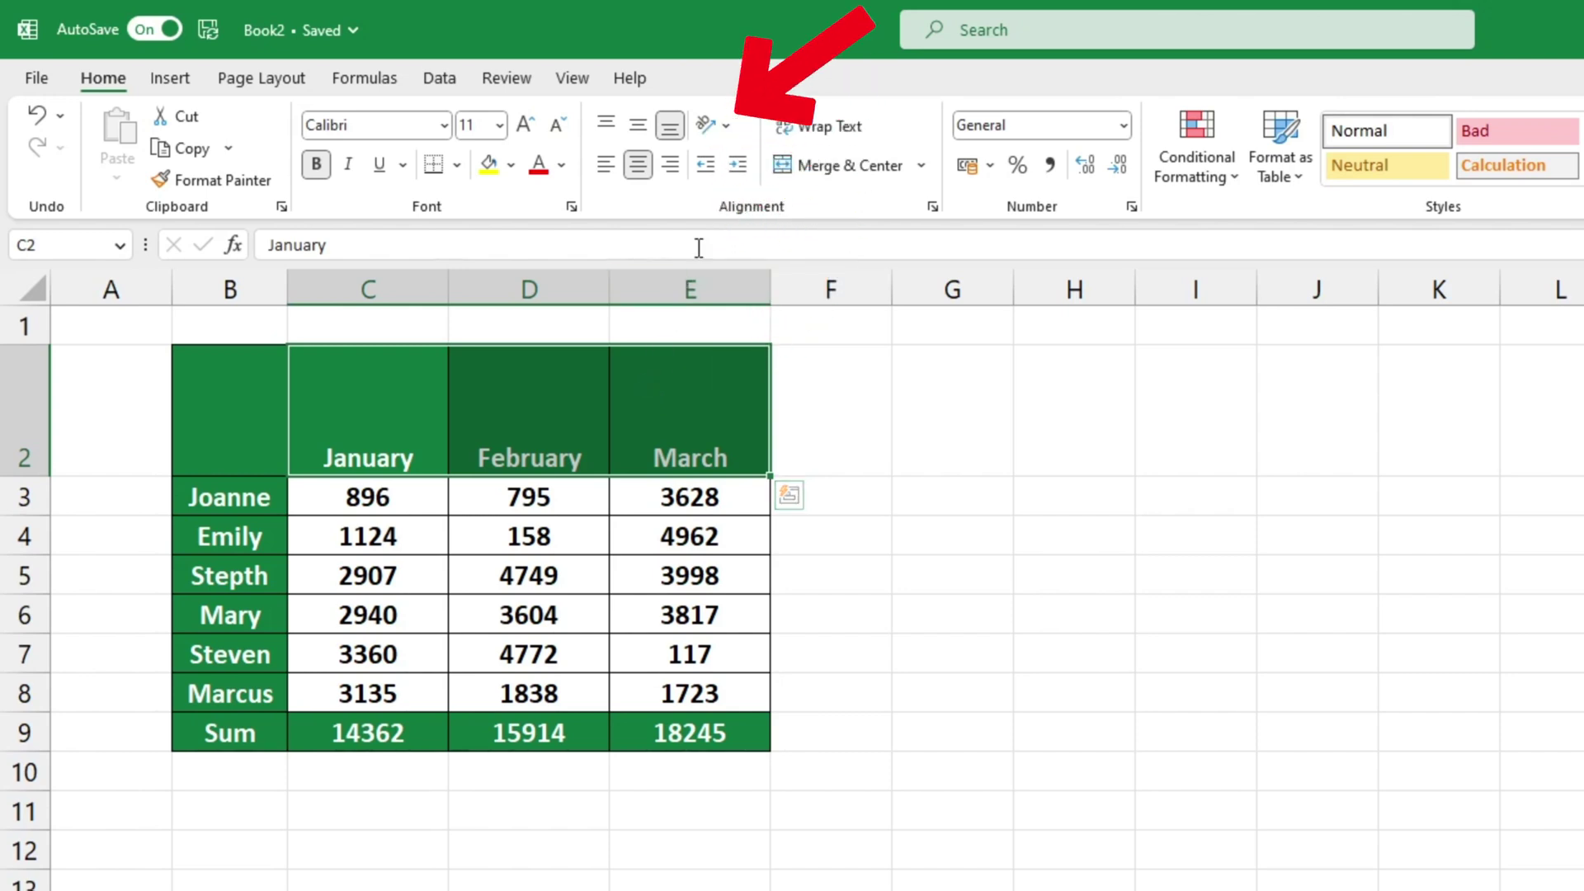
click(730, 125)
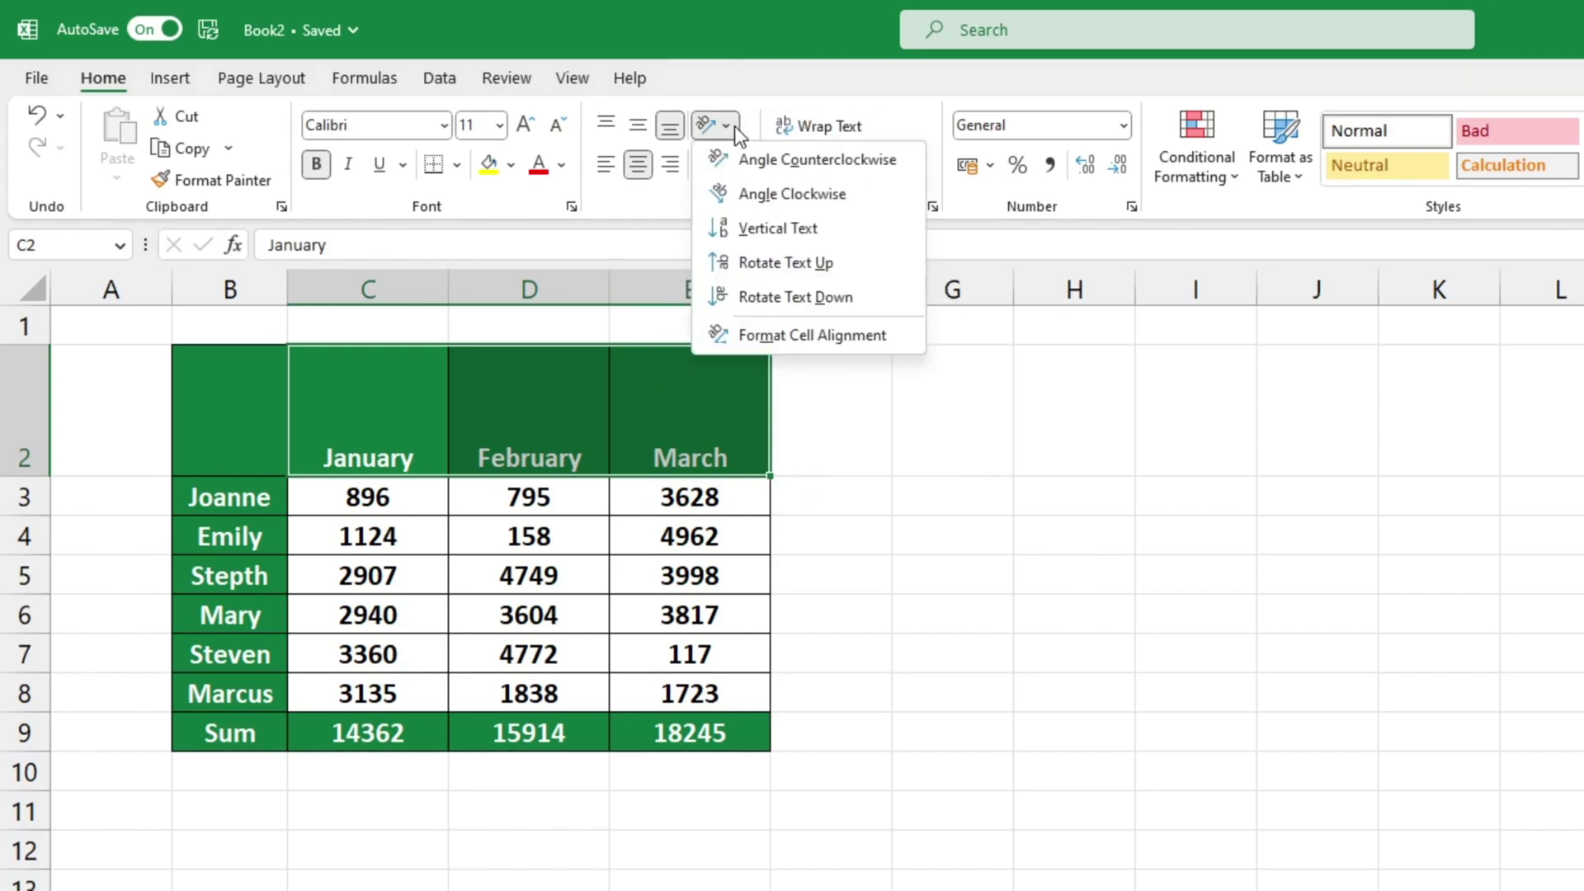
click(793, 160)
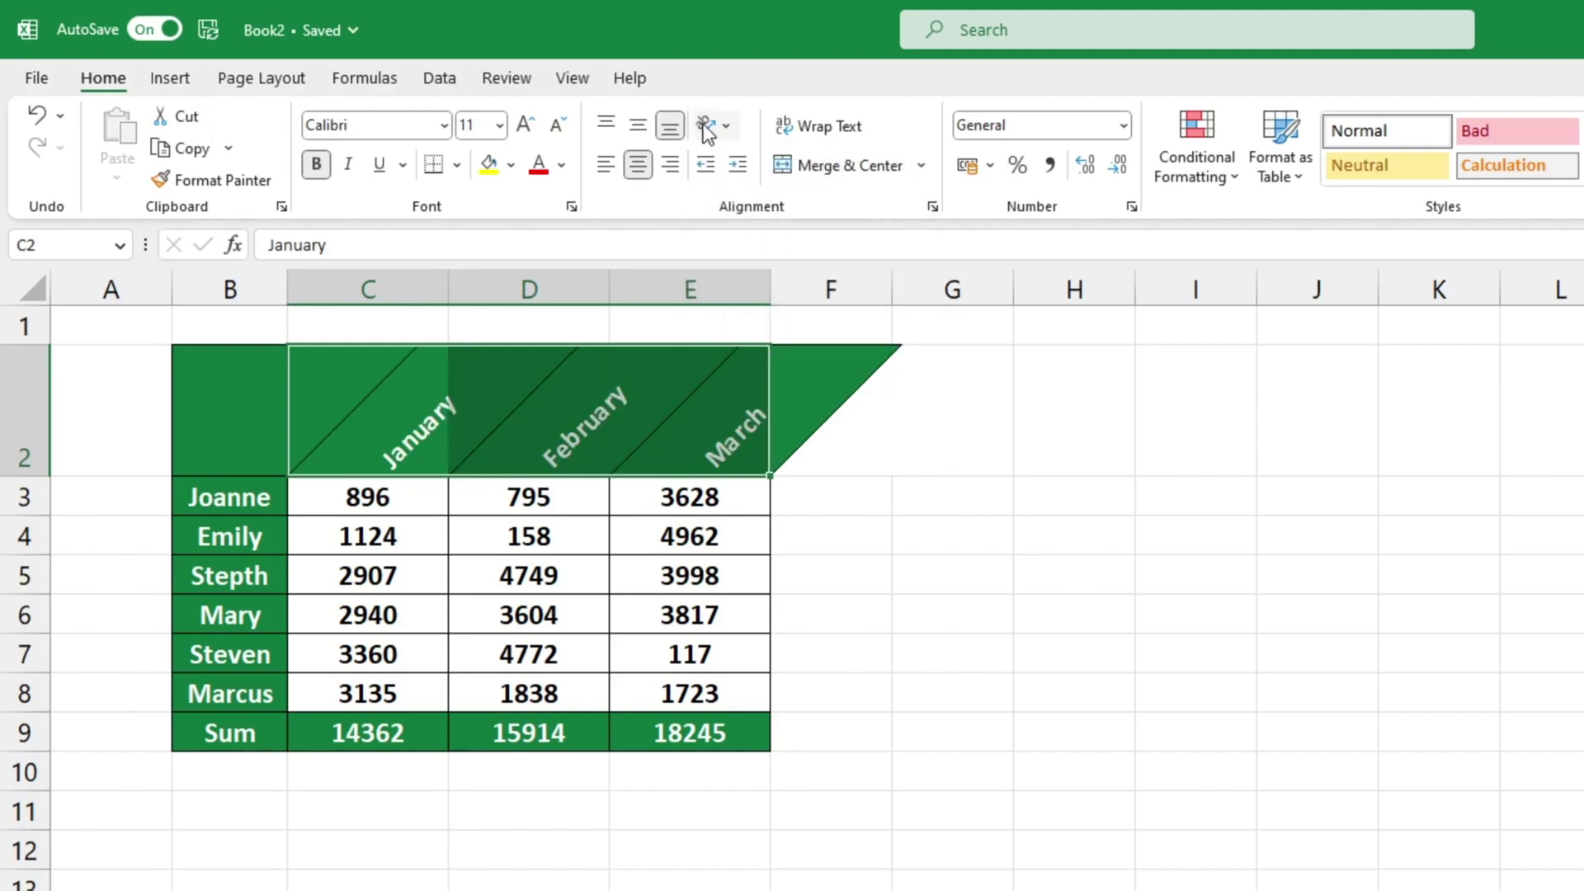
click(730, 128)
click(768, 226)
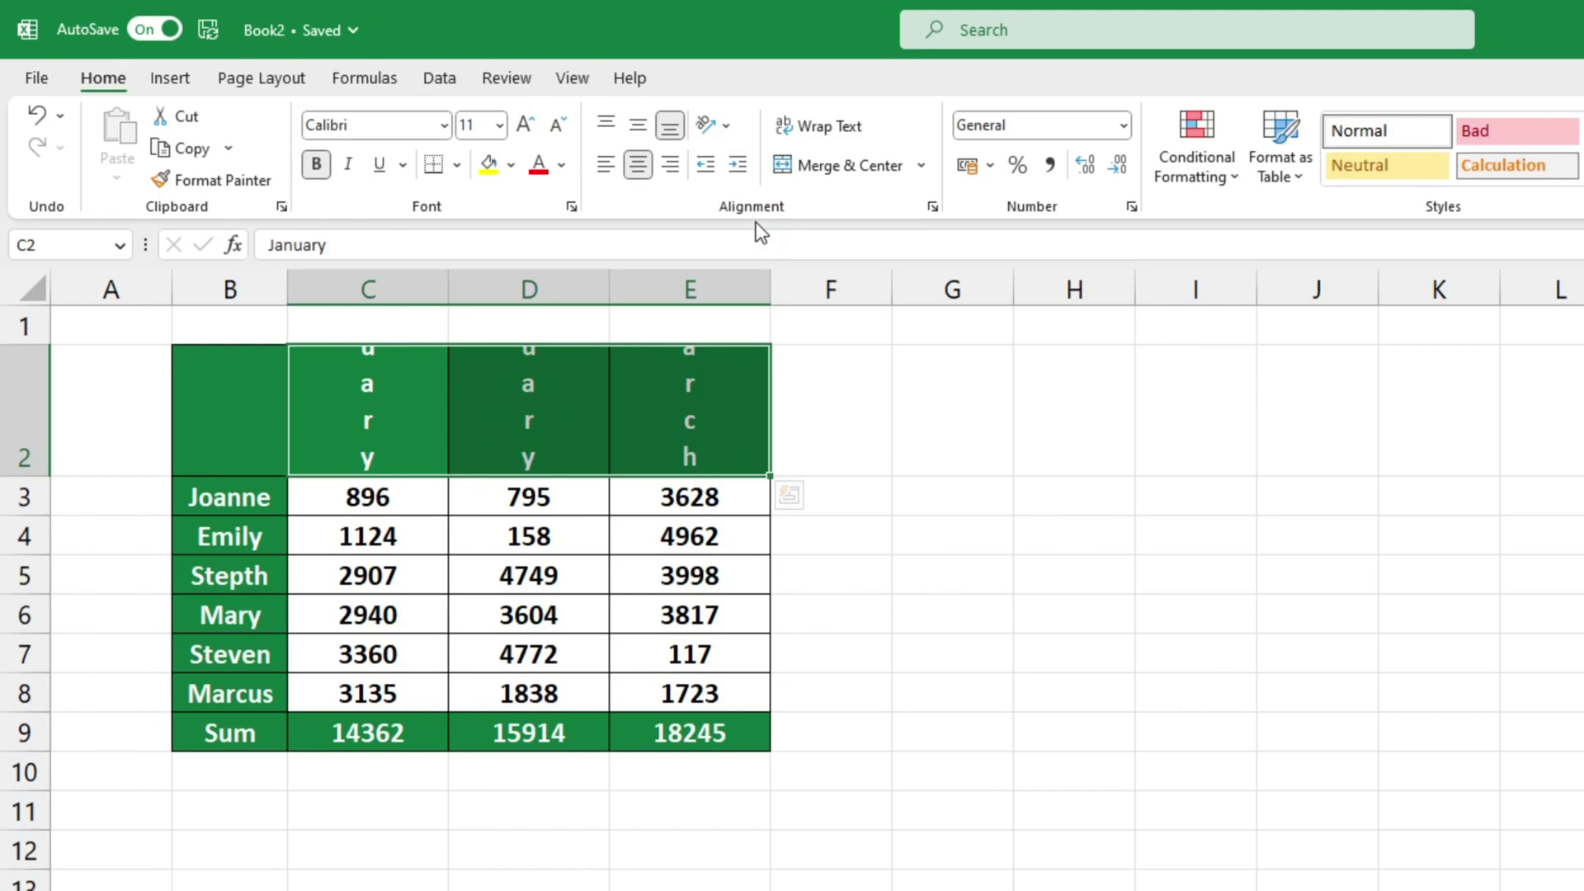
click(727, 128)
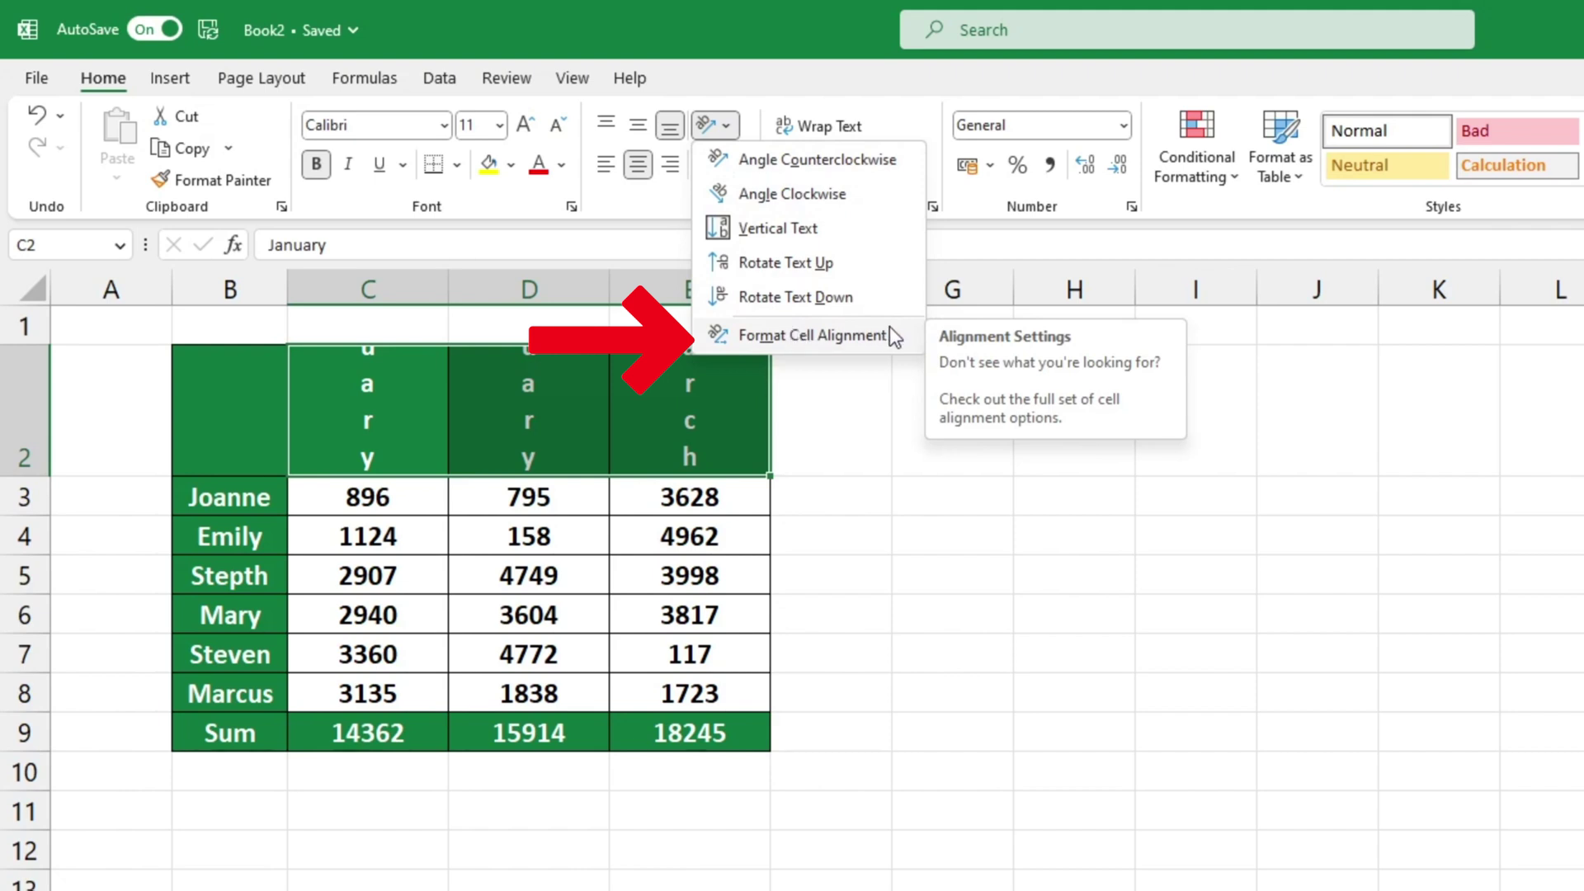
click(812, 335)
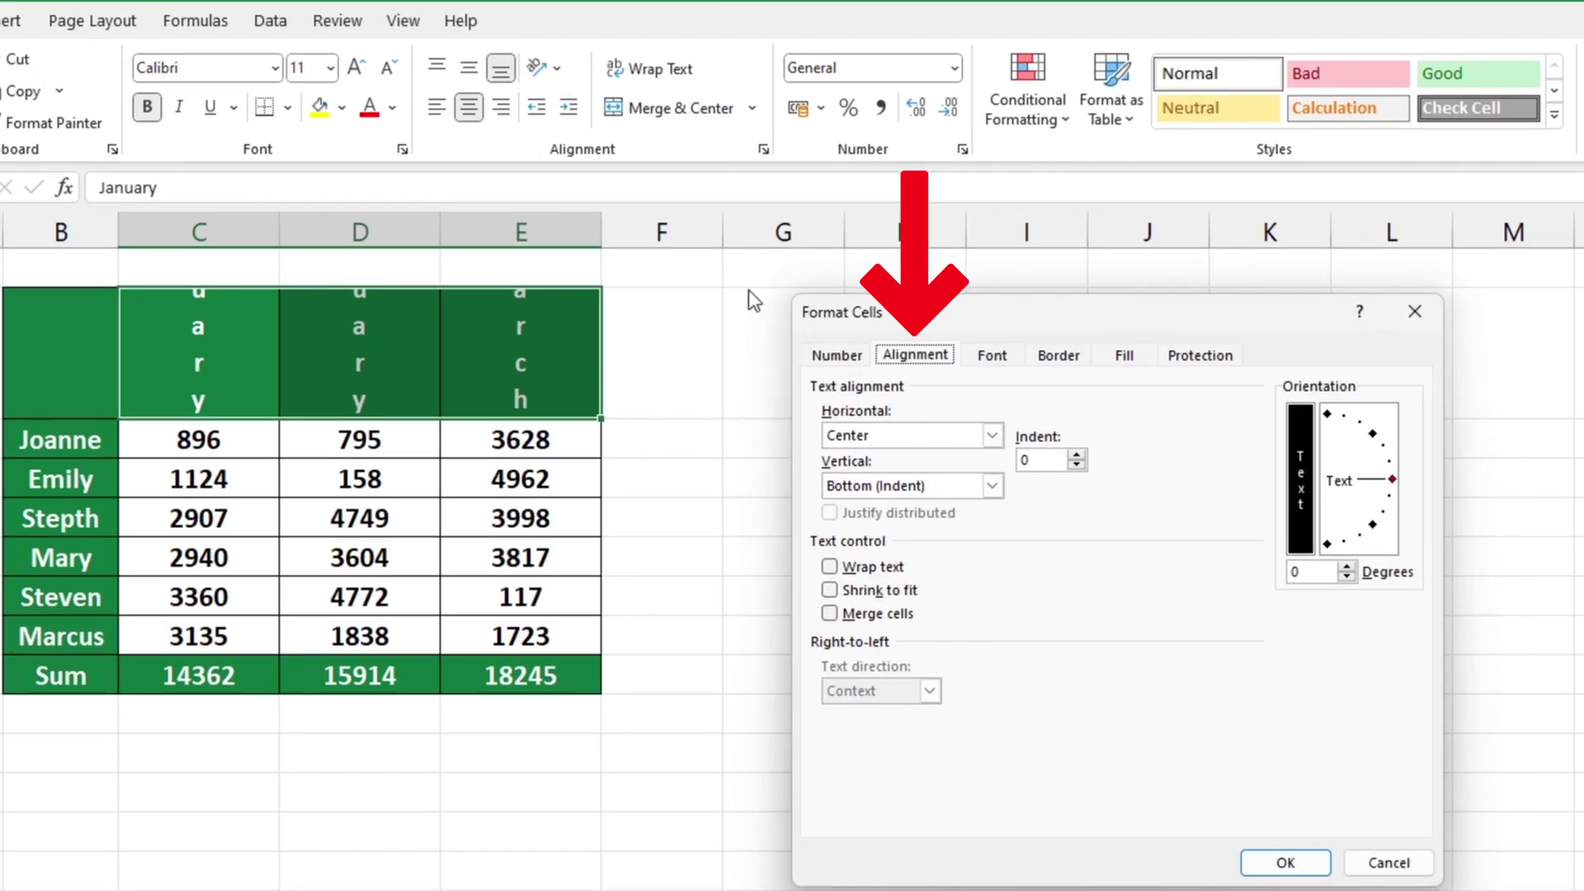
Step: Turn off vertical text and apply a 45-degree orientation to the month headers
click(1389, 480)
drag(1389, 476, 1394, 480)
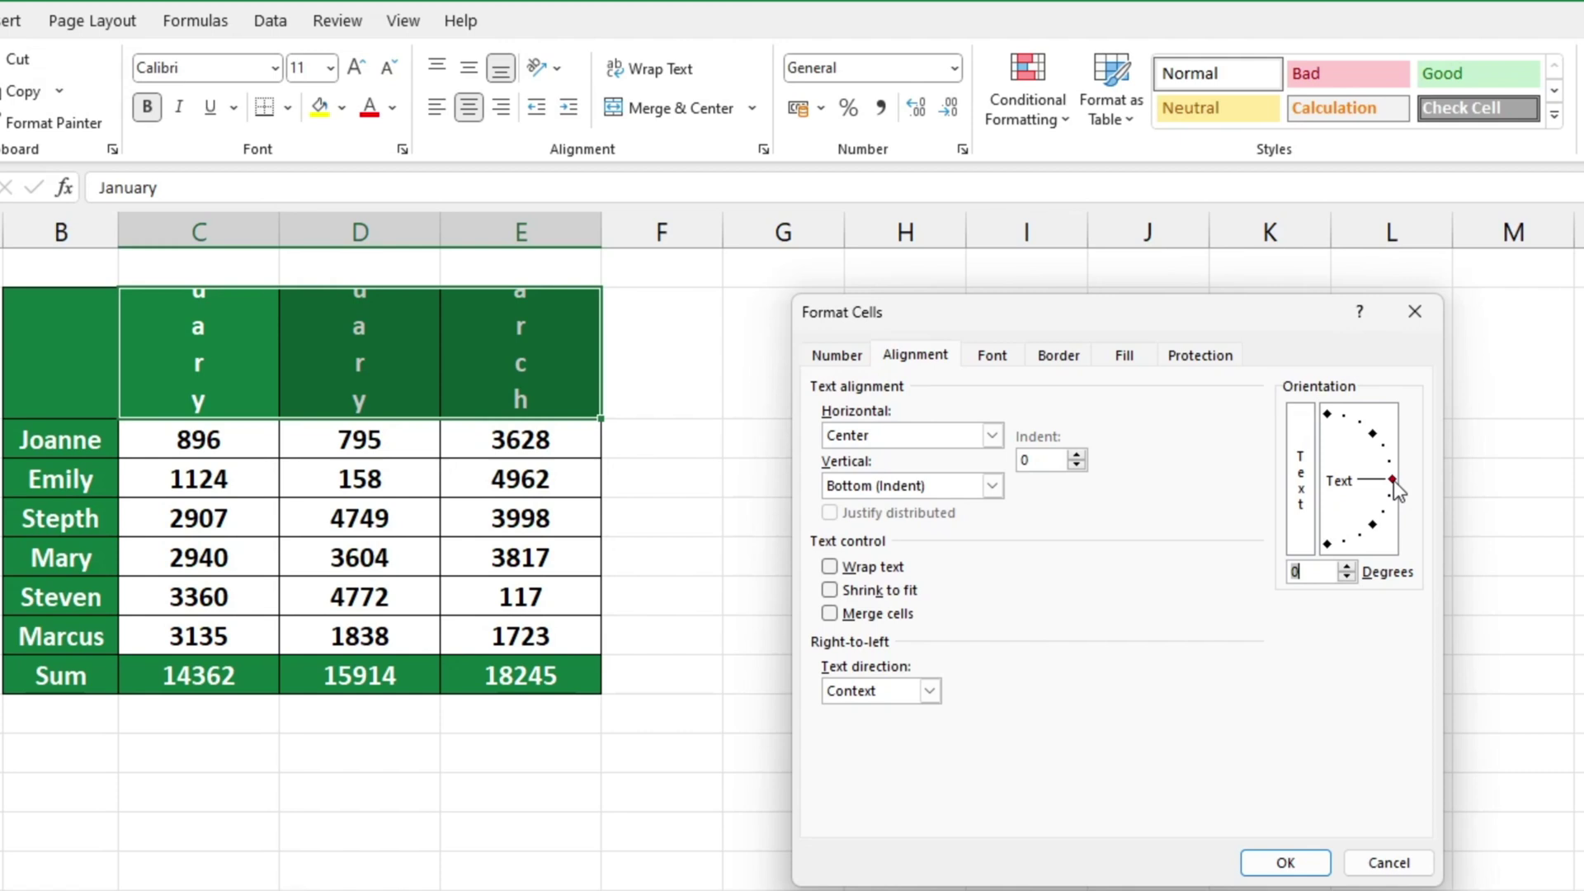
drag(1394, 480, 1375, 430)
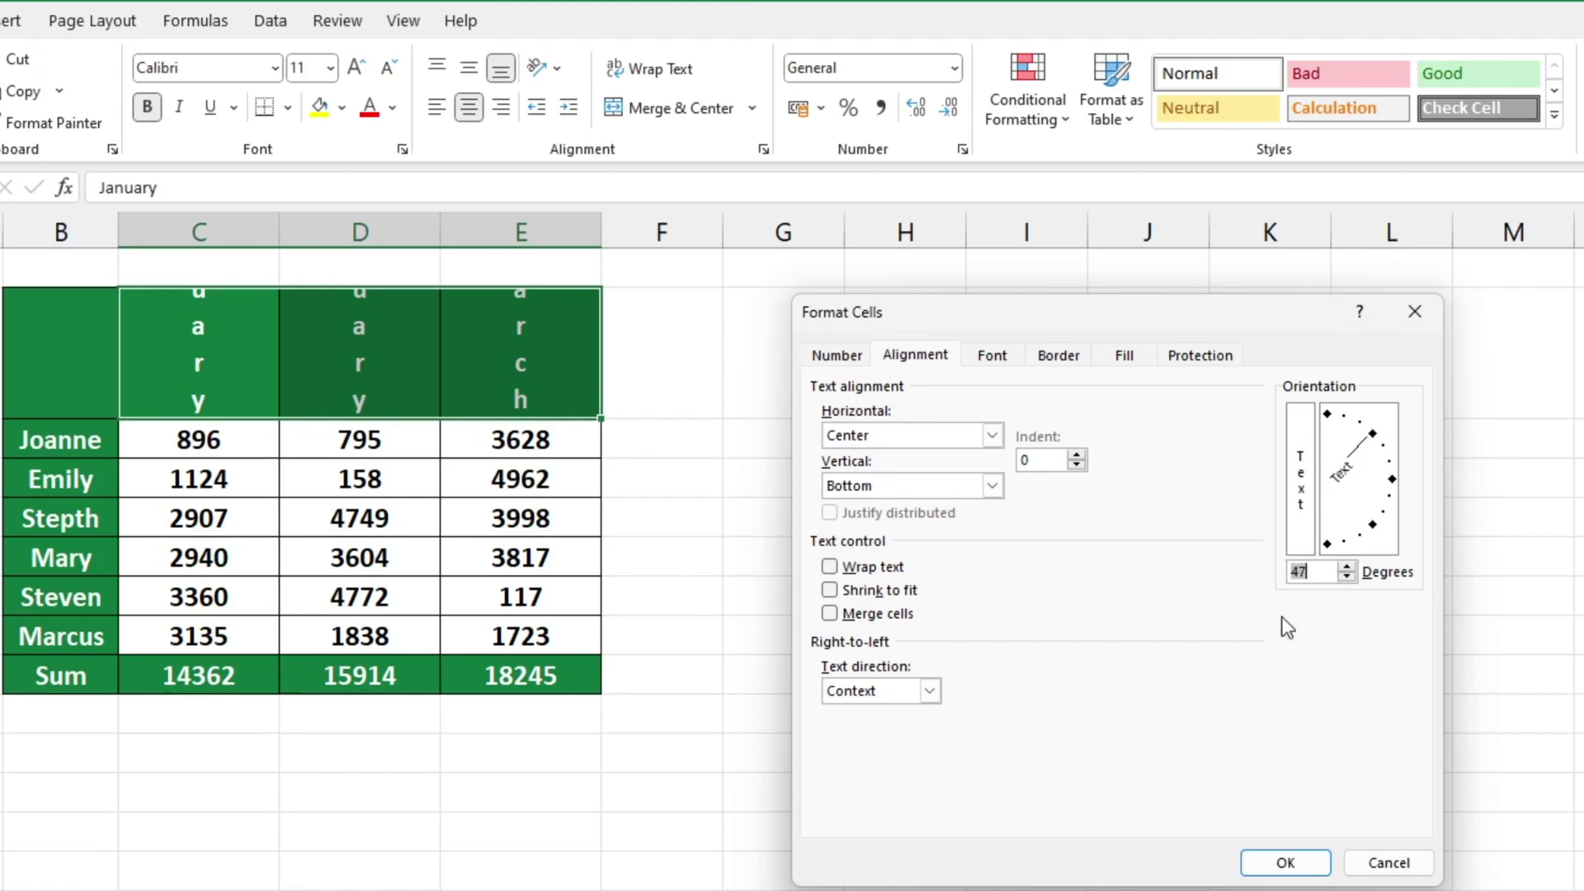
double_click(1302, 573)
text(45)
click(1286, 863)
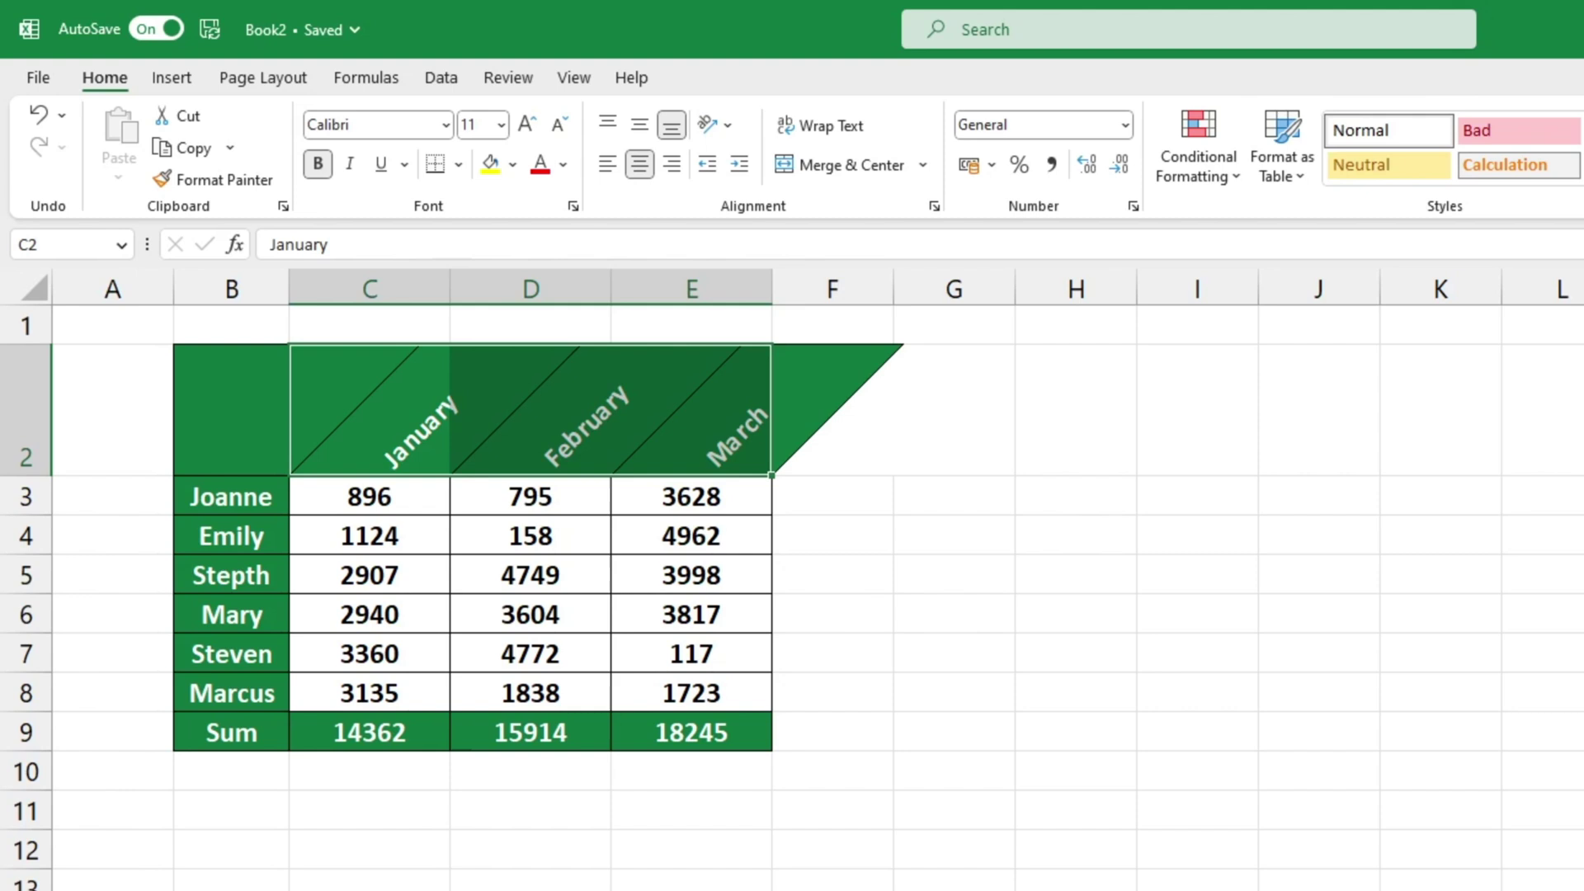
Step: Try left alignment, then settle on right alignment for the slanted C2:E2 headers
click(606, 165)
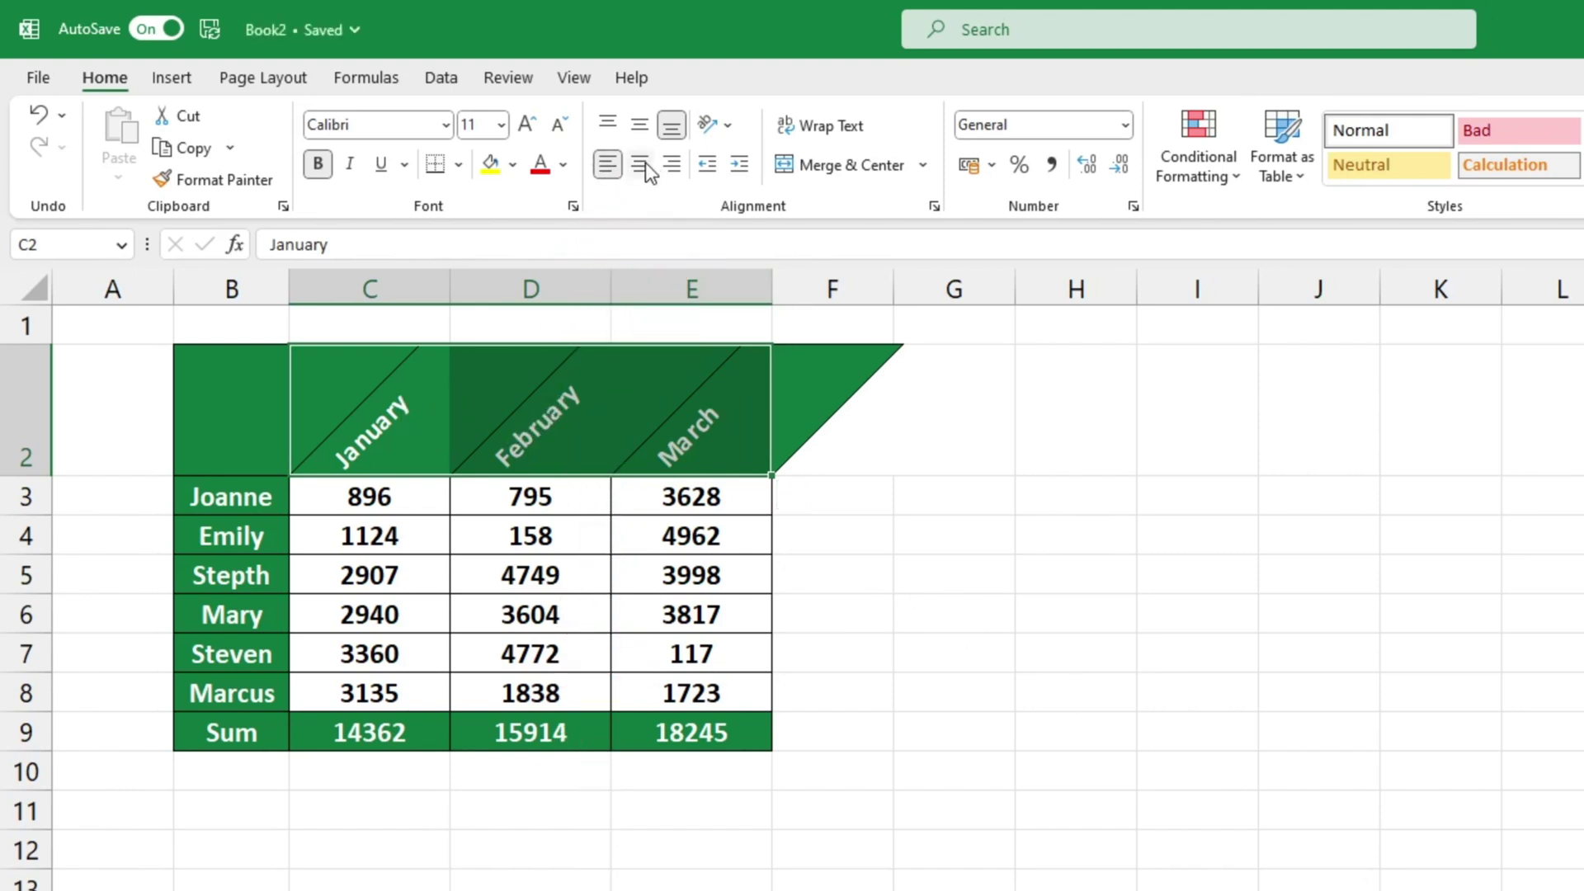
click(640, 165)
click(674, 164)
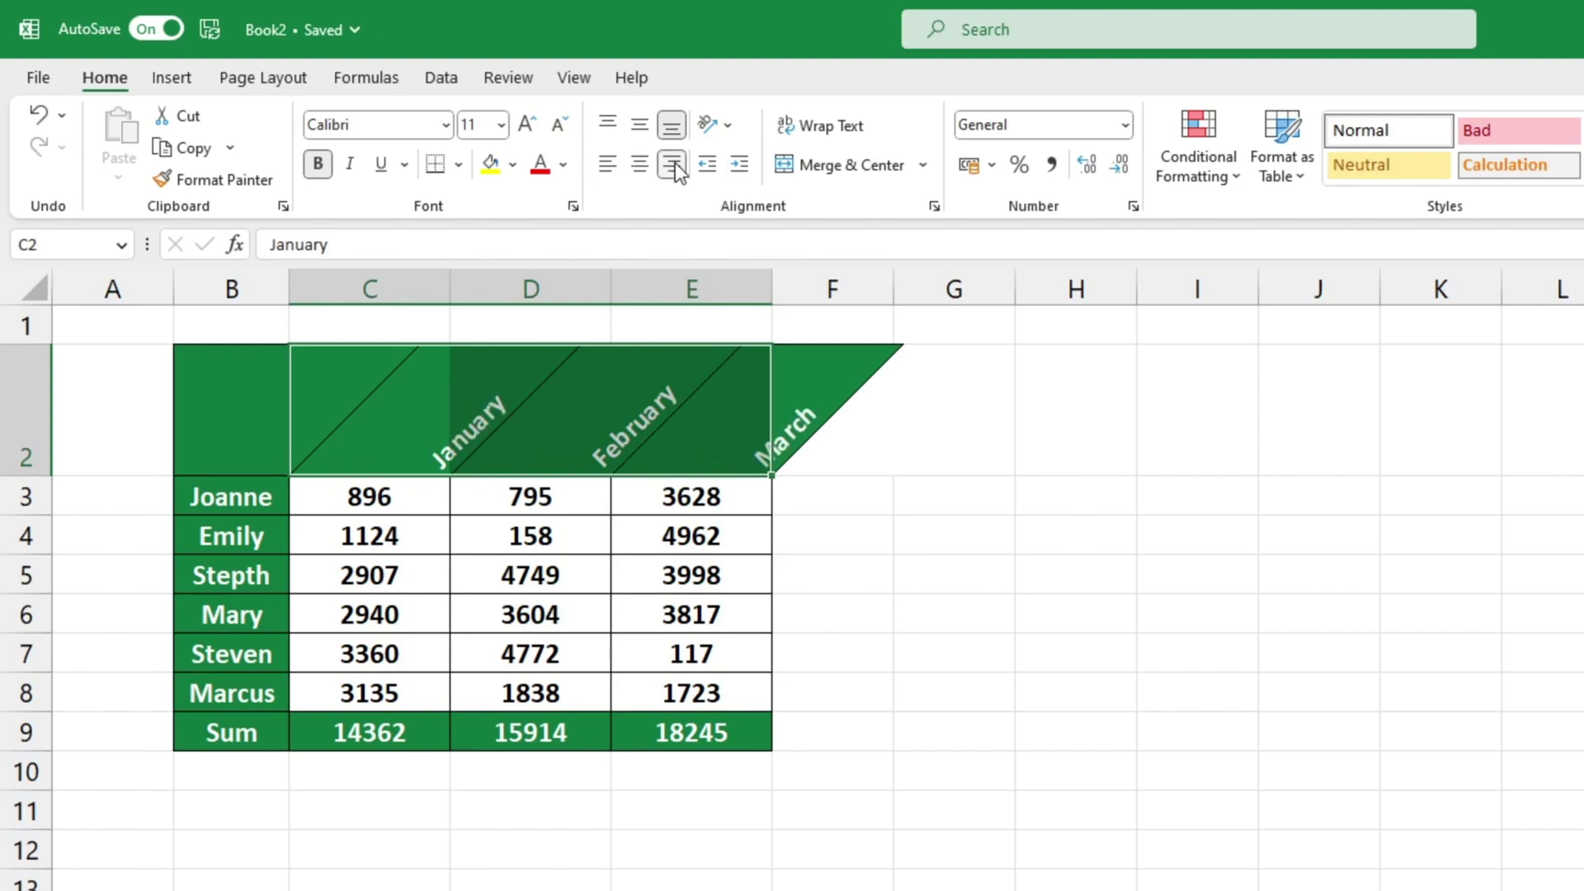